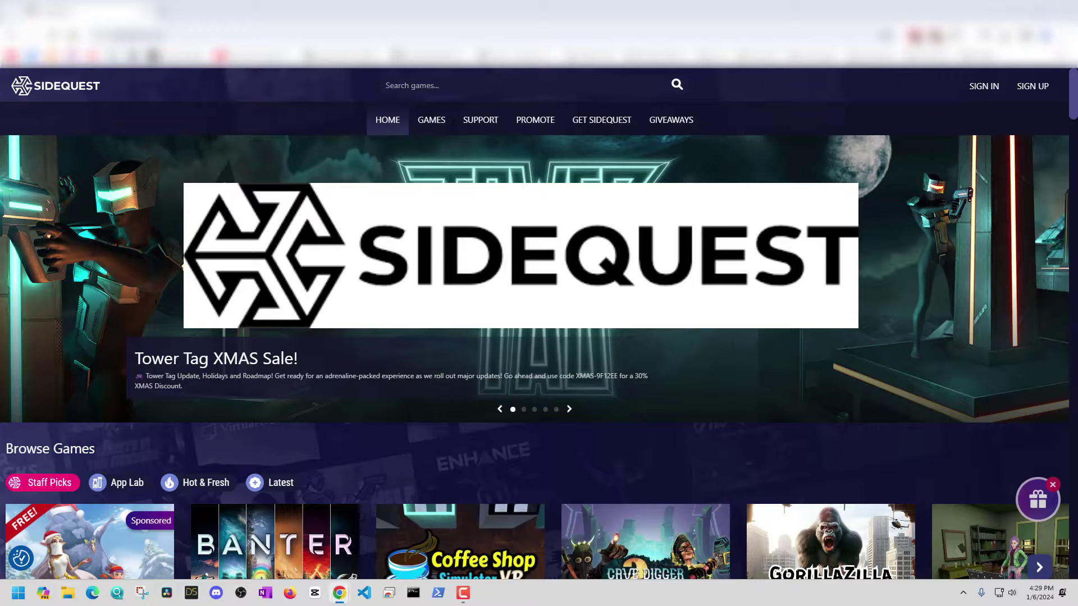
Scroll down the sidequestvr.com home page to the Browse Games listings
scroll(539, 324, "down", 3)
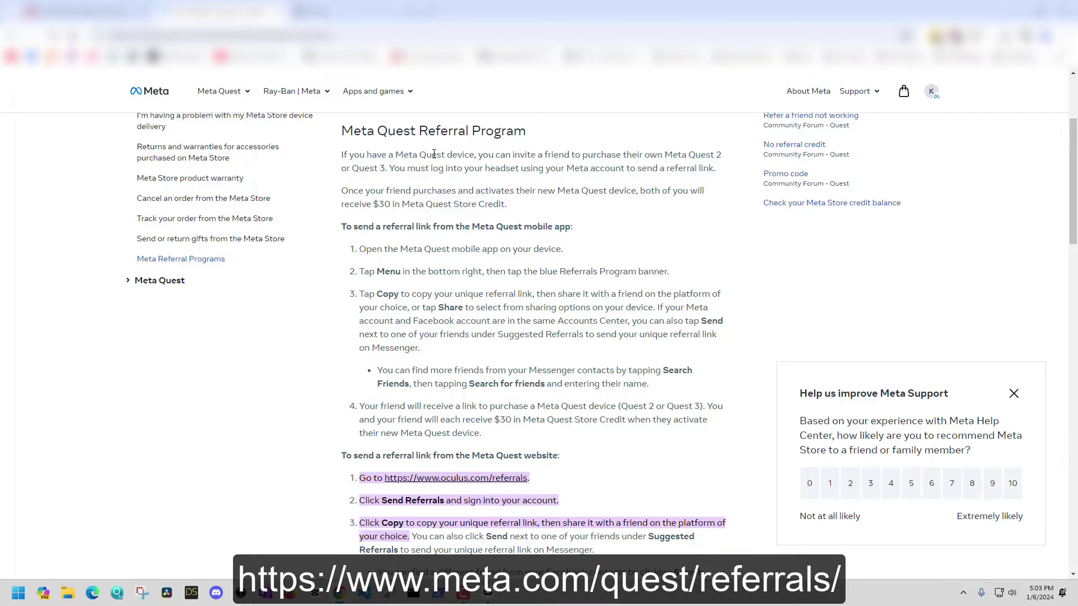
Read through the Referral Program article and close the 'Help us improve Meta Support' survey
left_click_drag(433, 153, 615, 366)
scroll(609, 344, "down", 2)
scroll(610, 341, "down", 2)
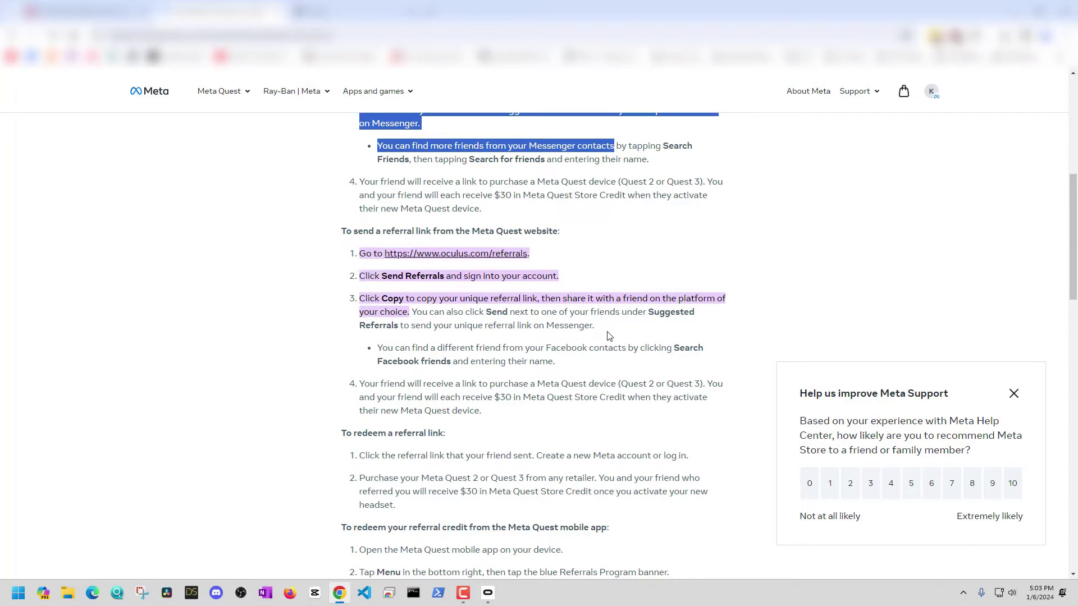
left_click(1014, 394)
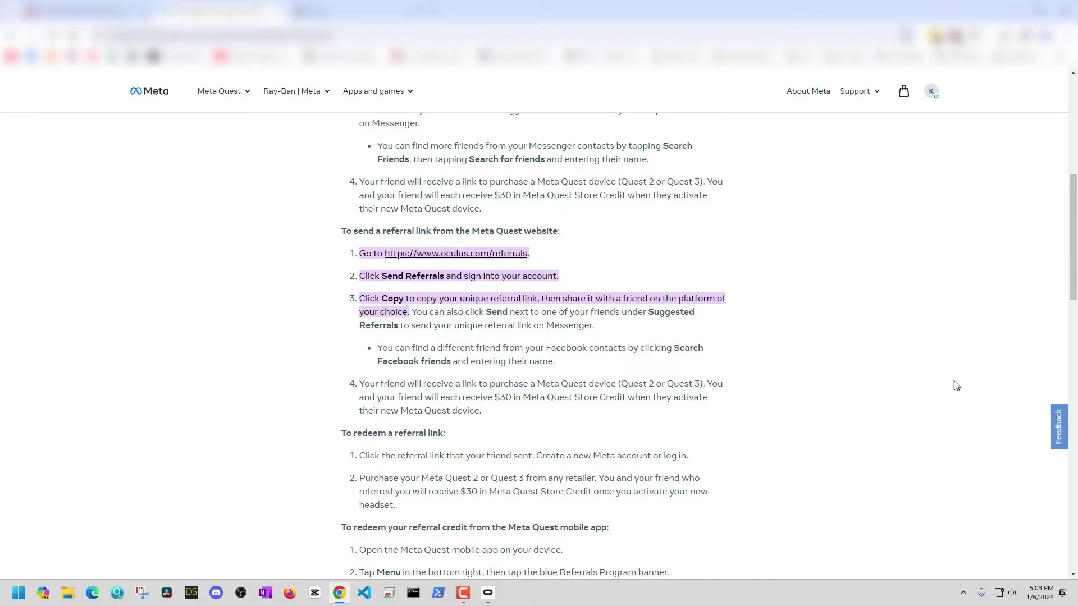
scroll(324, 287, "down", 2)
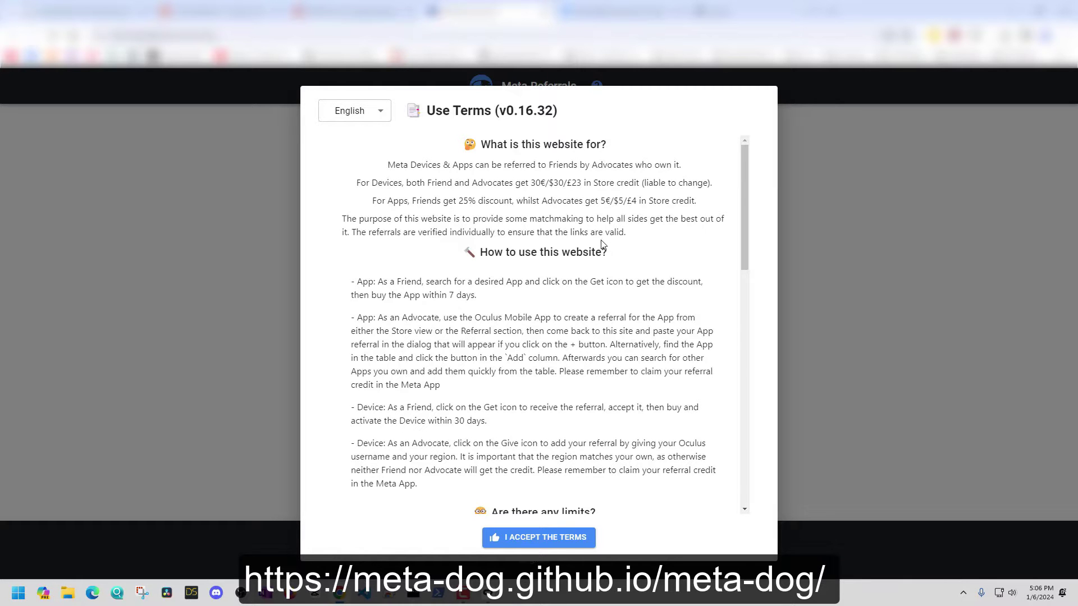
Accept the Meta Referrals use terms and try the device referral form with USA
scroll(599, 244, "down", 5)
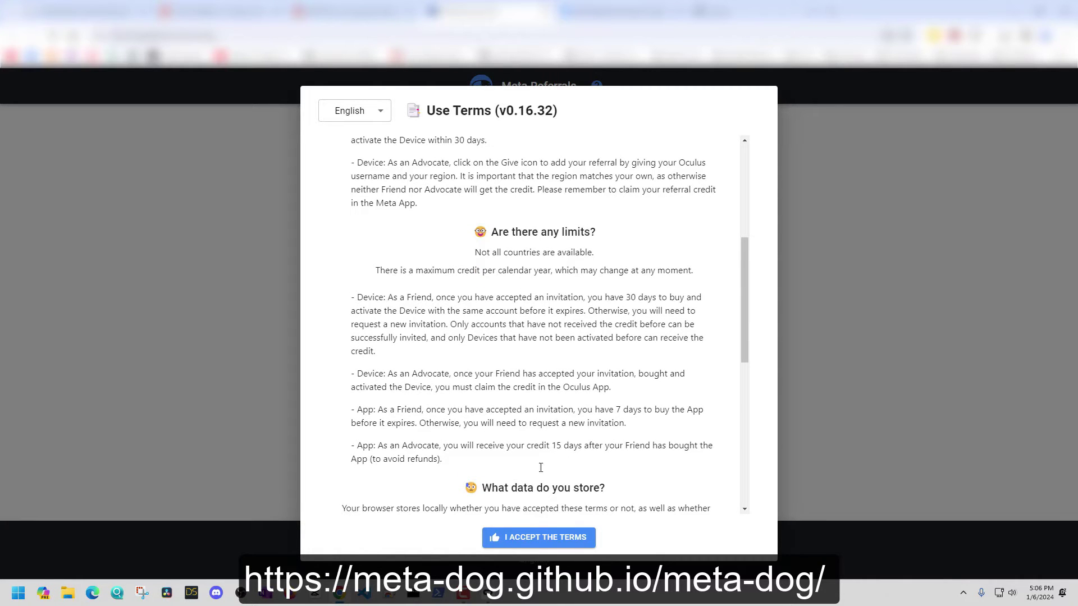
left_click(531, 538)
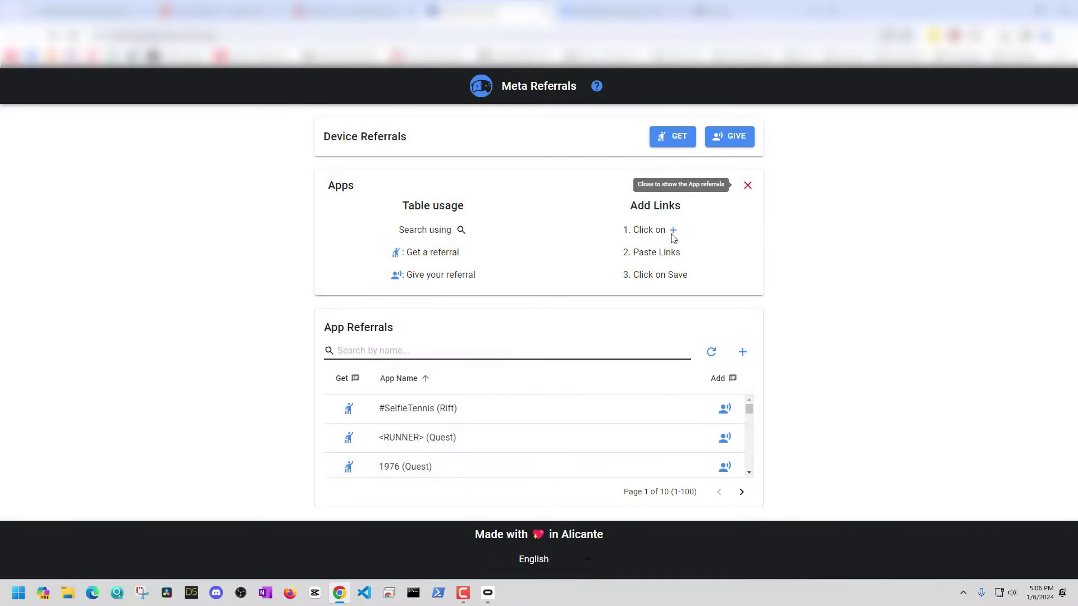
left_click(724, 142)
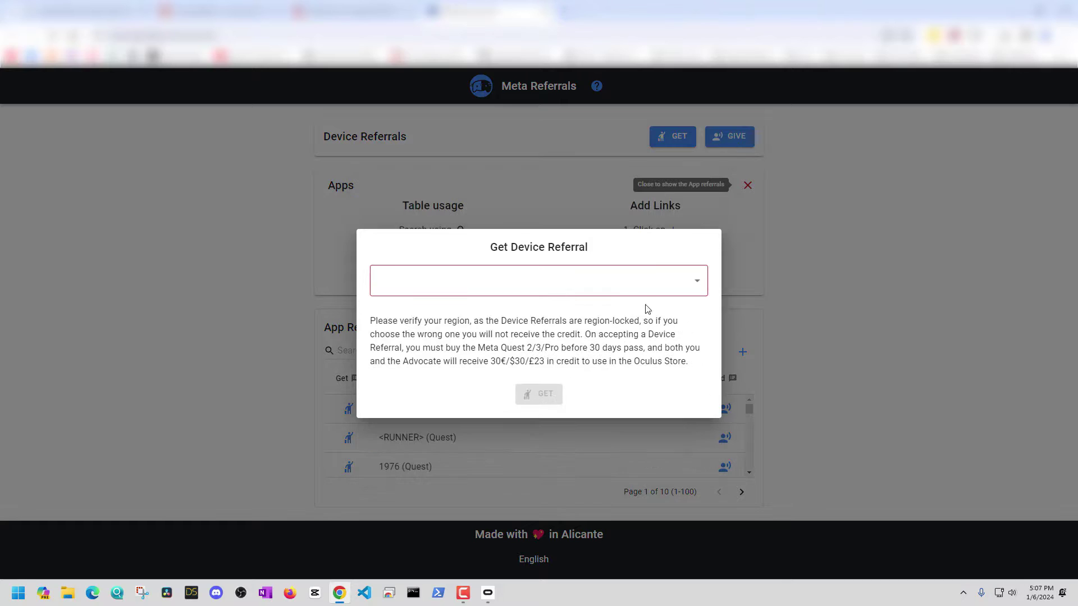
left_click(687, 274)
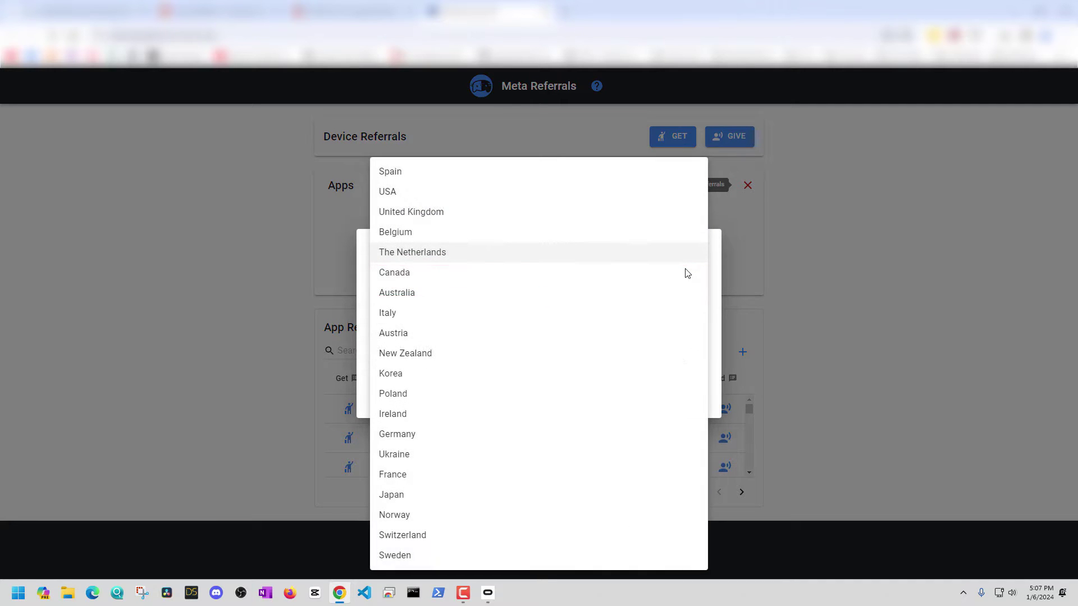
left_click(518, 196)
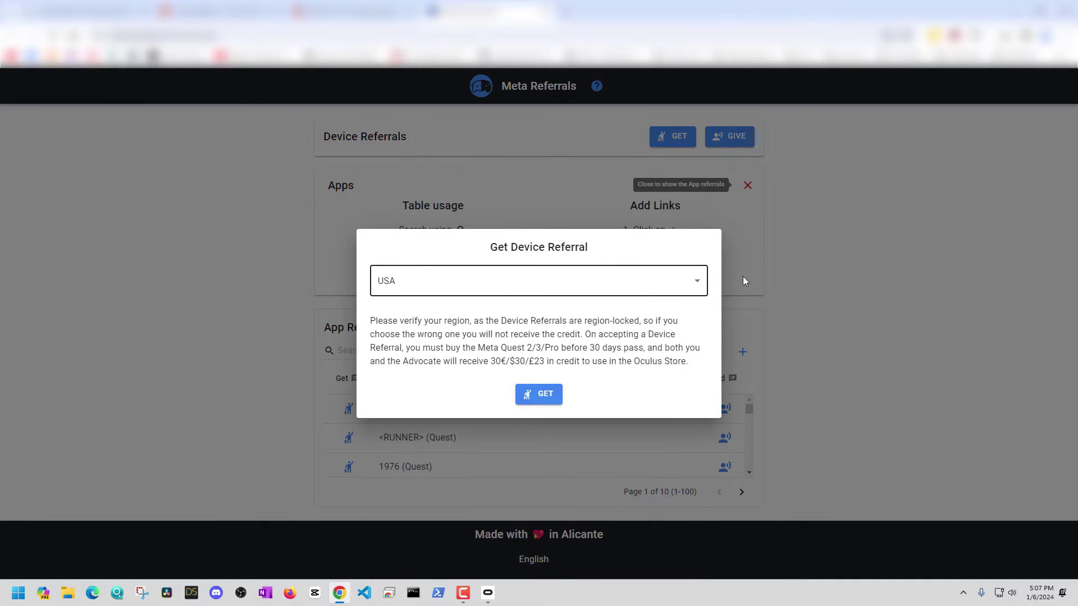
left_click(834, 269)
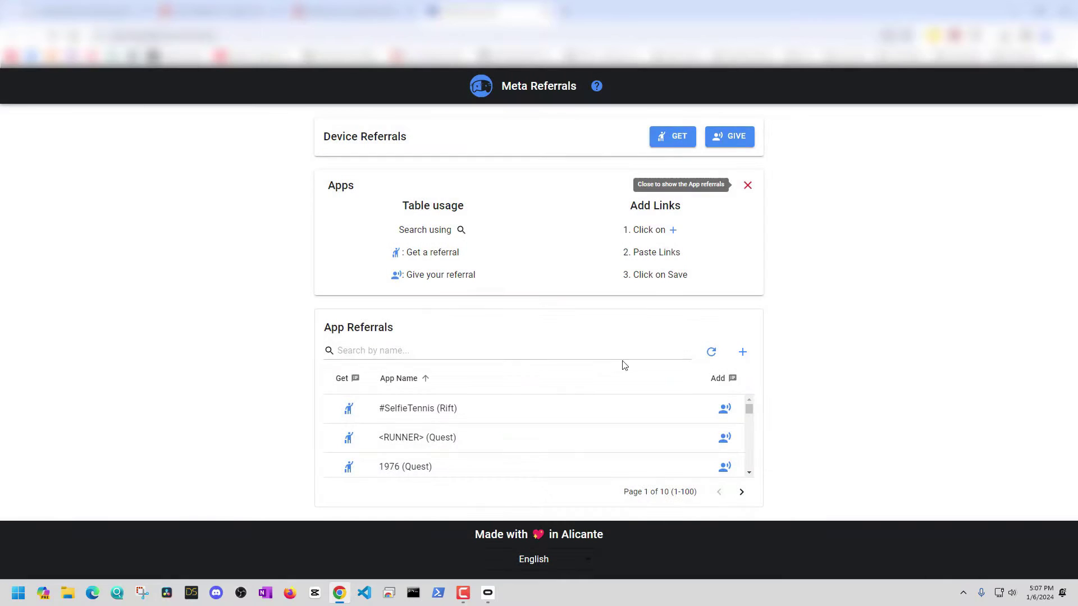
Reopen the device referral form, choose USA and request the referral
left_click(680, 142)
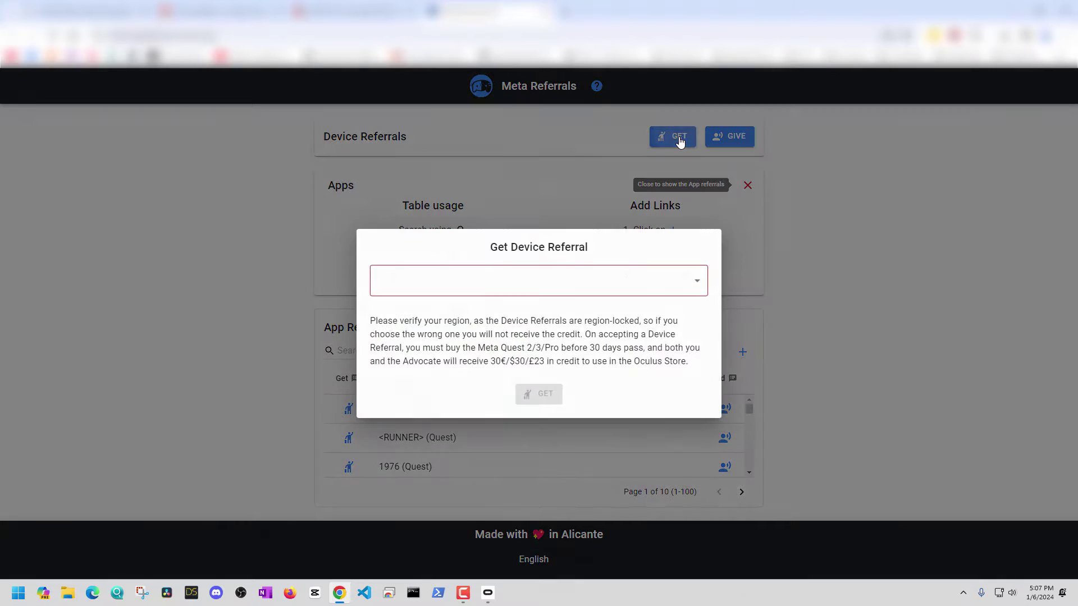
left_click(595, 283)
left_click(438, 197)
left_click(529, 398)
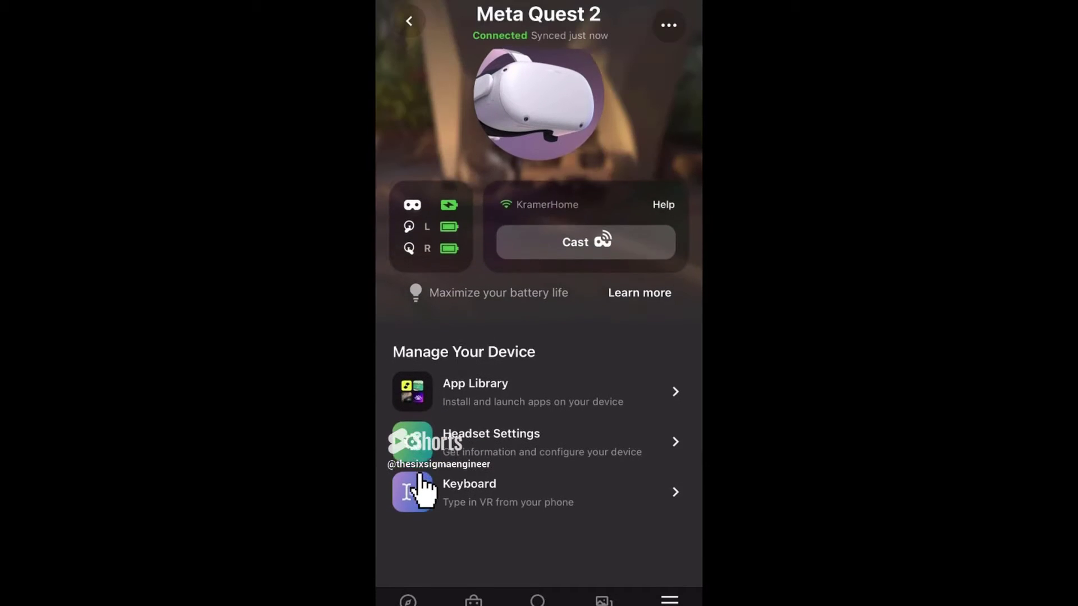
Switch on Developer Mode in the headset settings of the Meta Quest app
left_click(419, 477)
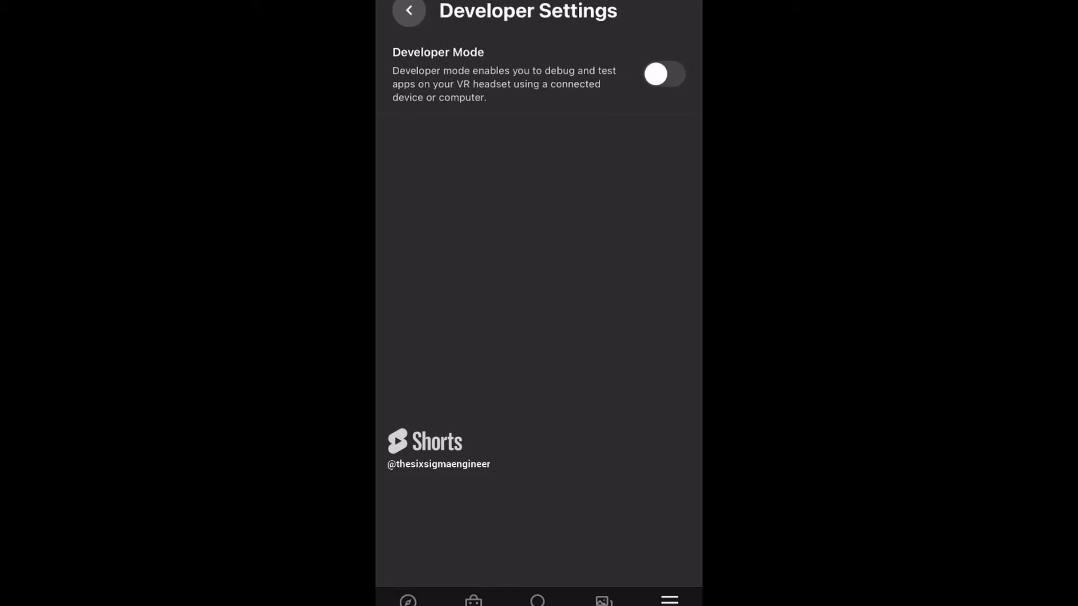
left_click(664, 74)
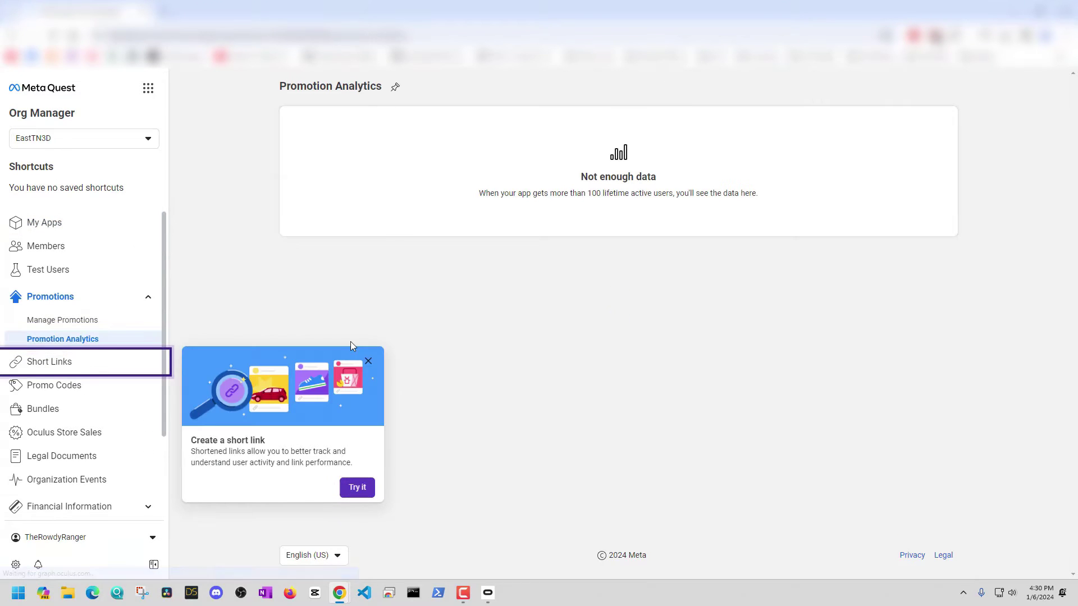
Agree to and submit the Developer Distribution Agreement, then go to the Verification page
left_click(369, 361)
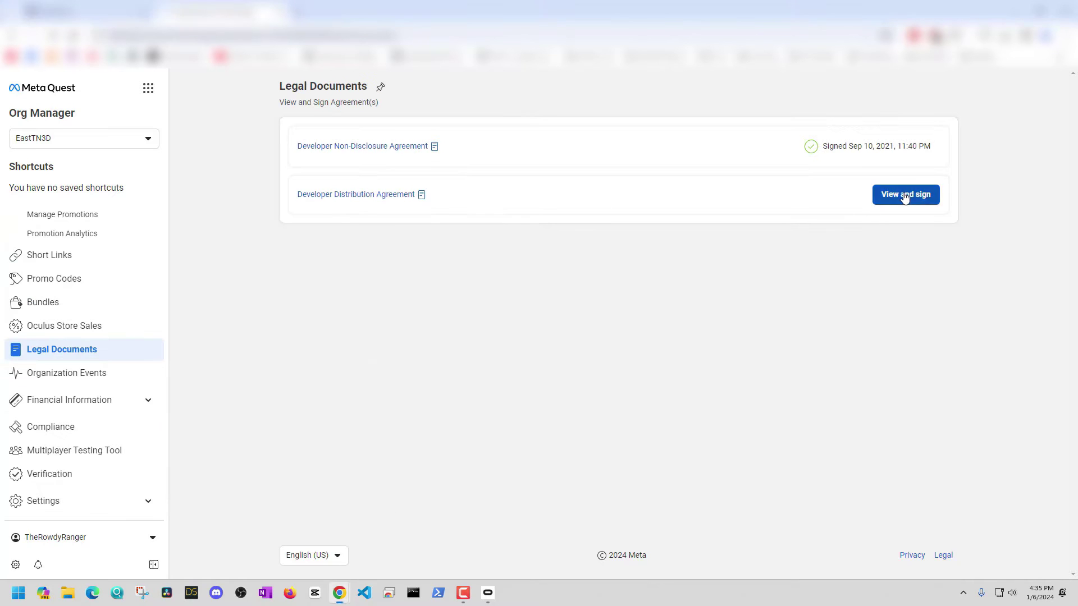
left_click(903, 197)
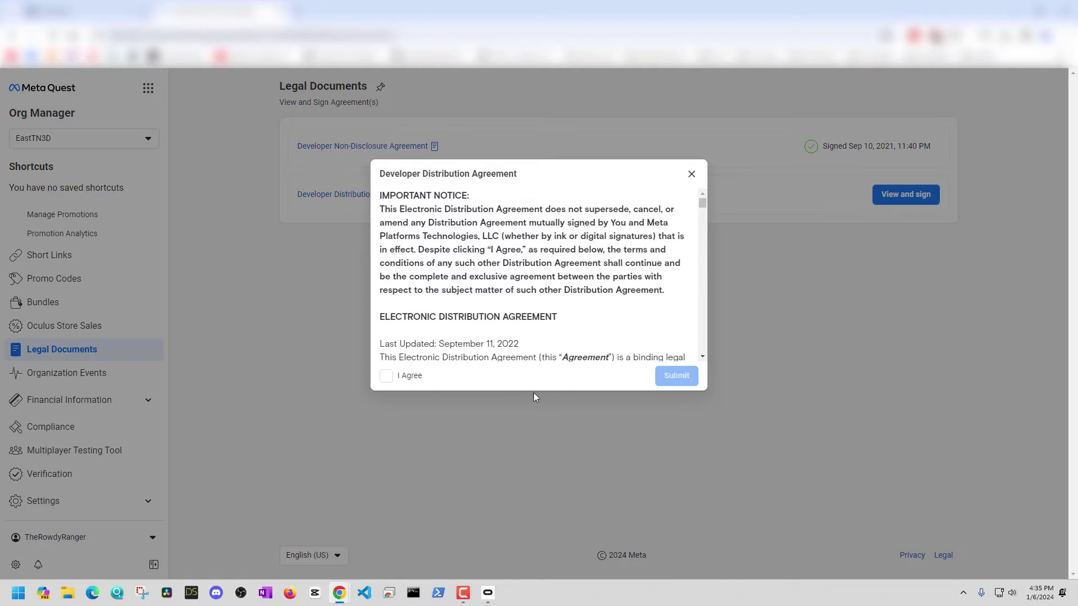
left_click(386, 376)
left_click(683, 376)
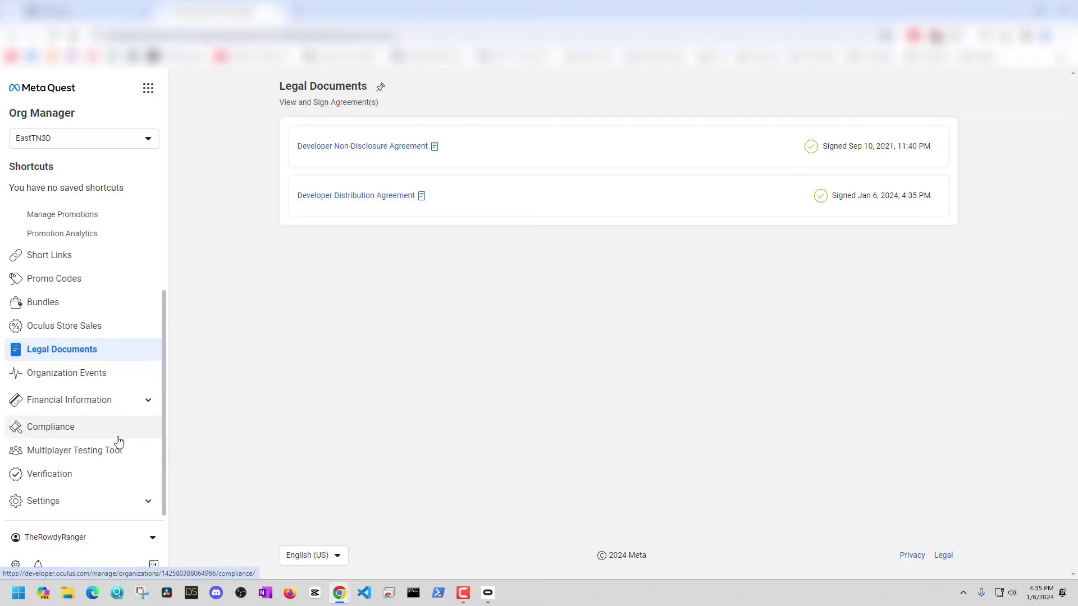
left_click(85, 479)
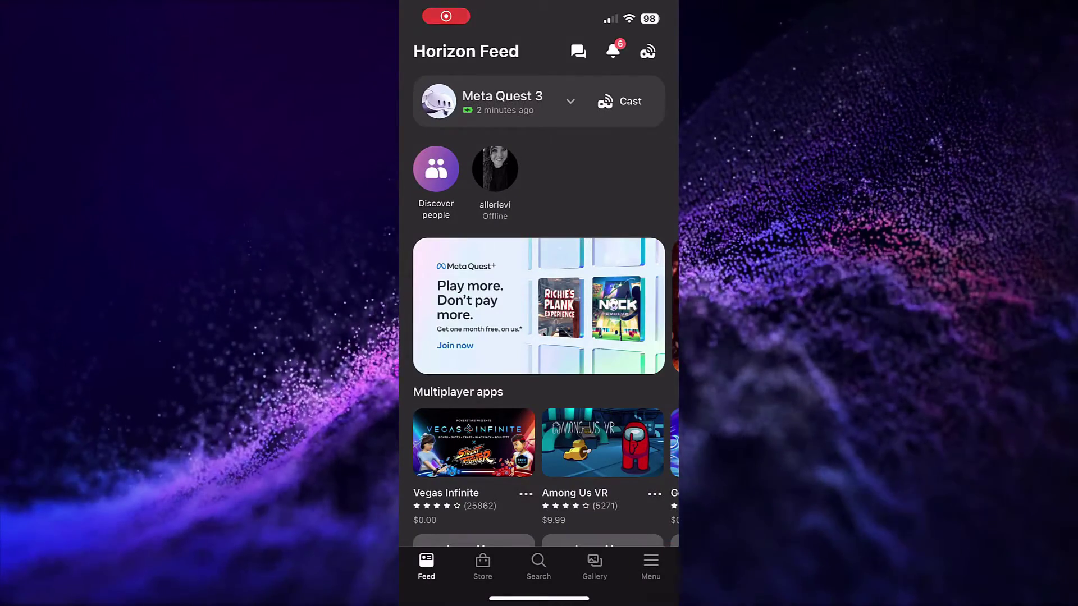
From the app's device list, open the Meta Quest 3's Developer Mode settings
left_click(650, 566)
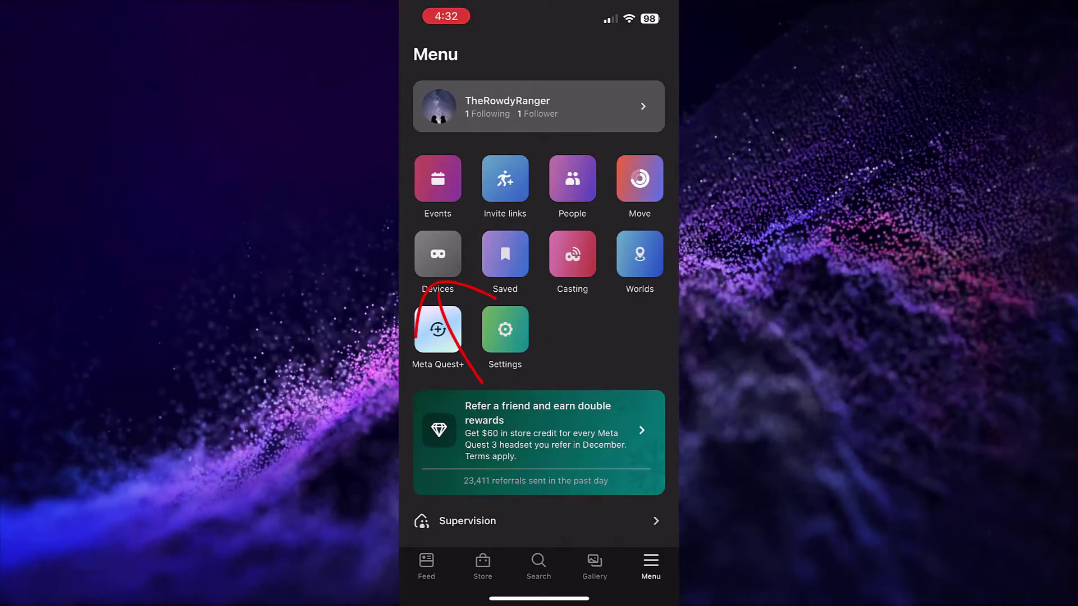
left_click(438, 254)
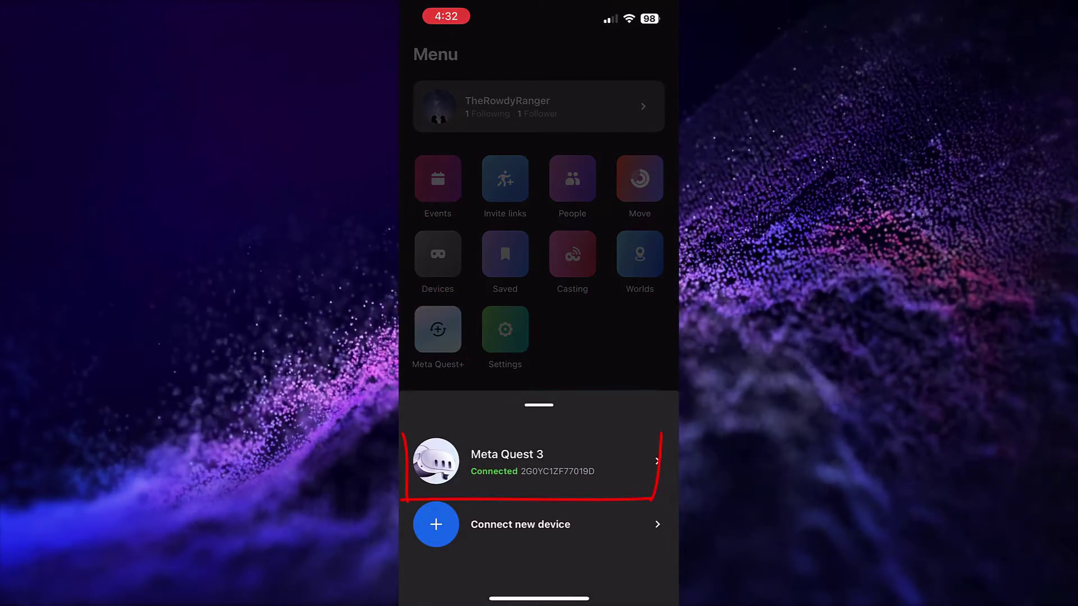
left_click(533, 462)
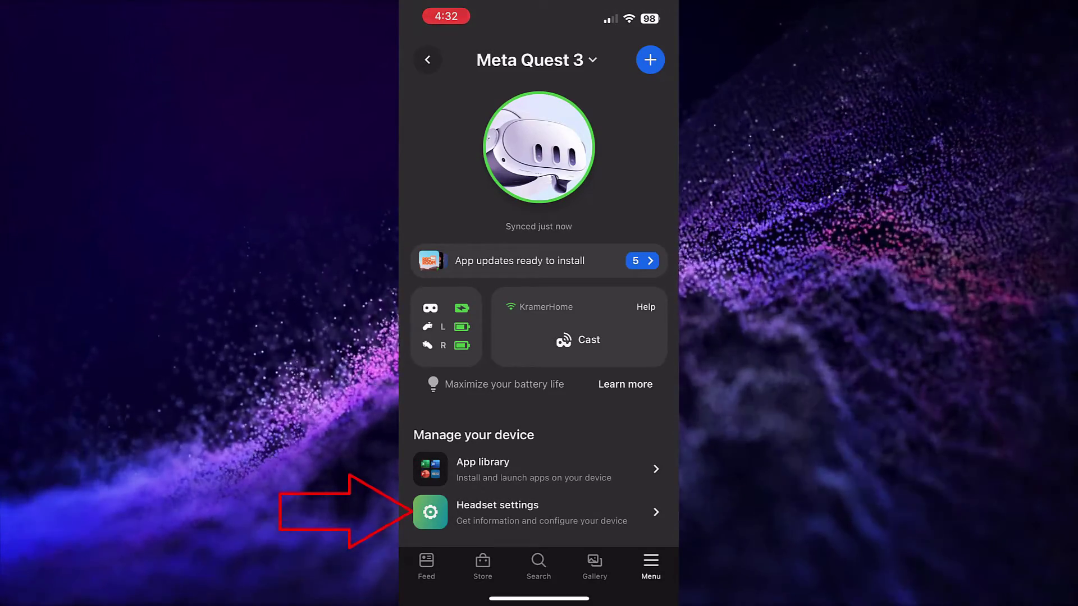
left_click(497, 512)
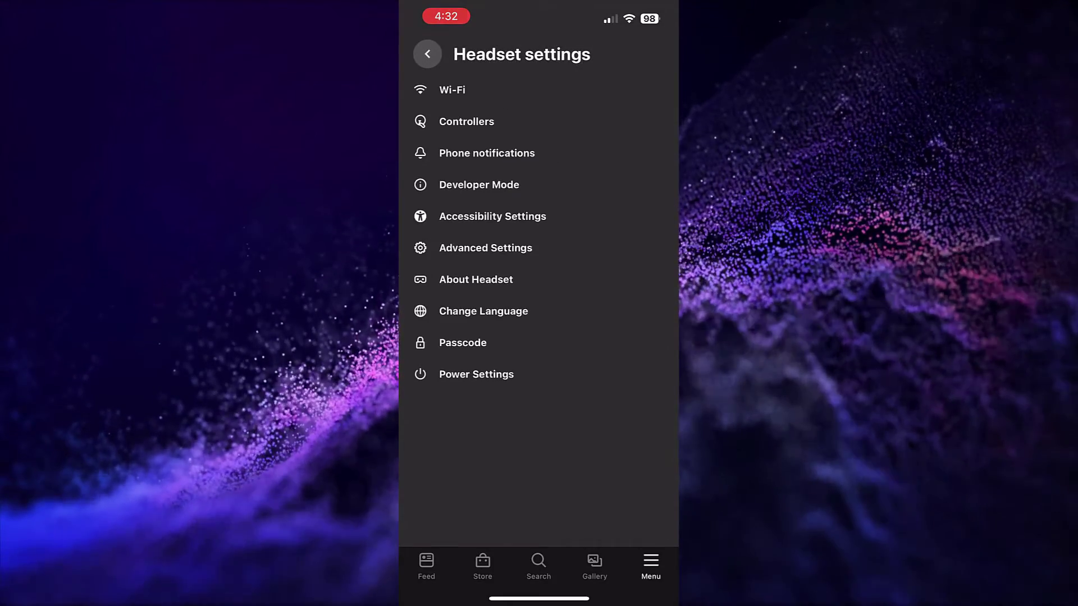
left_click(479, 185)
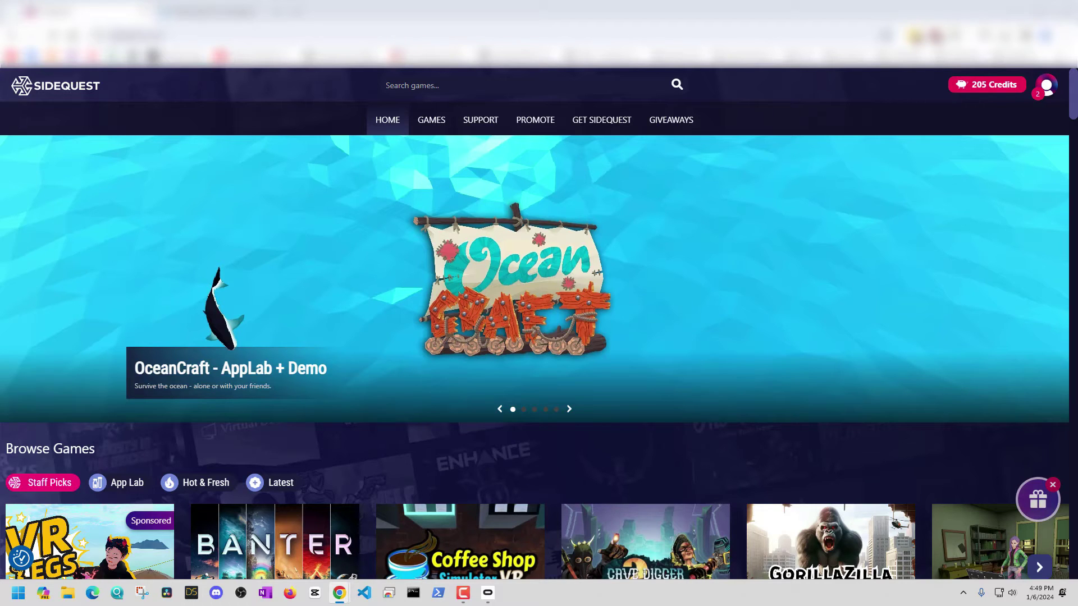
Go to the GET SIDEQUEST page and scroll to the Easy and Advanced Installer downloads
left_click(599, 124)
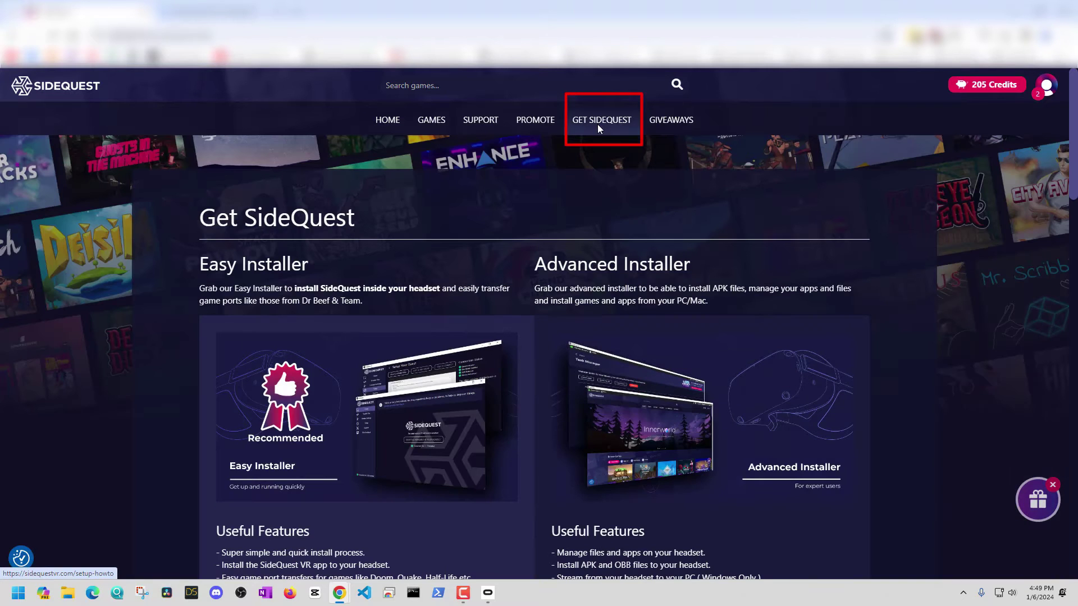
scroll(648, 277, "down", 2)
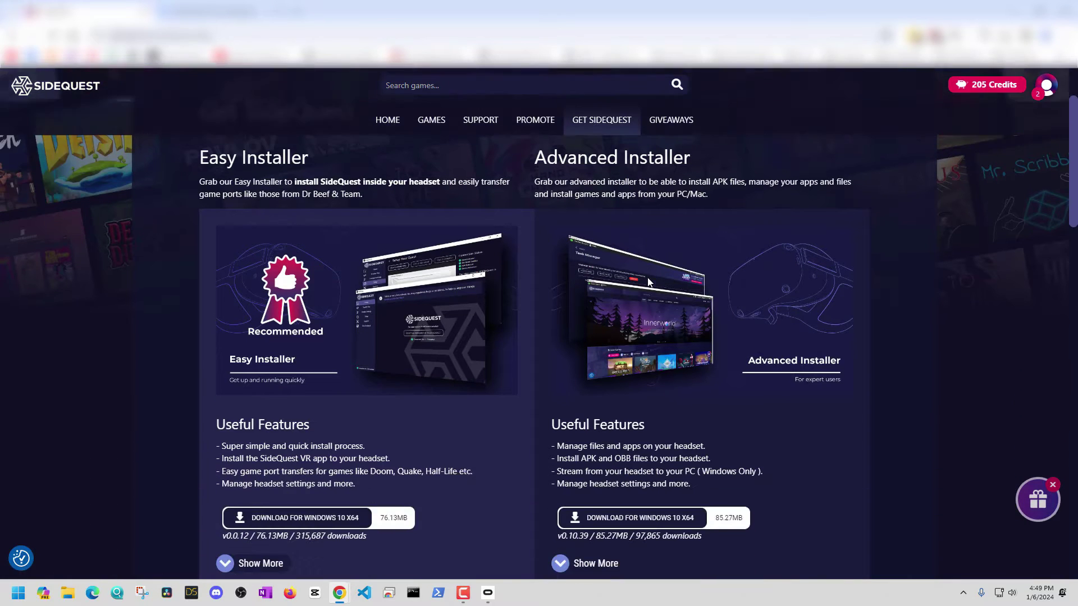
scroll(648, 277, "down", 1)
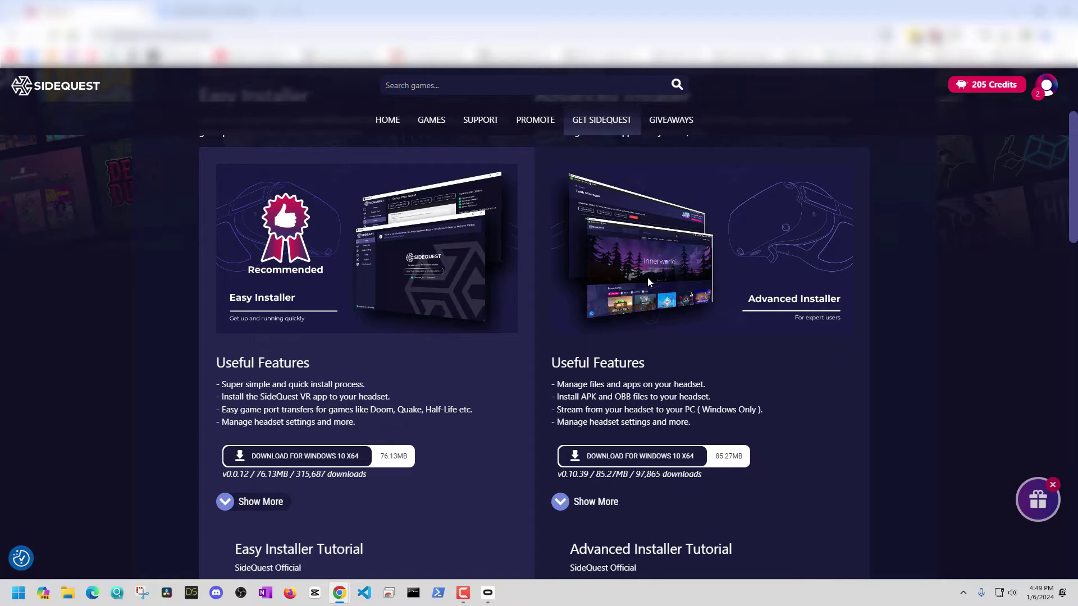
scroll(648, 277, "down", 2)
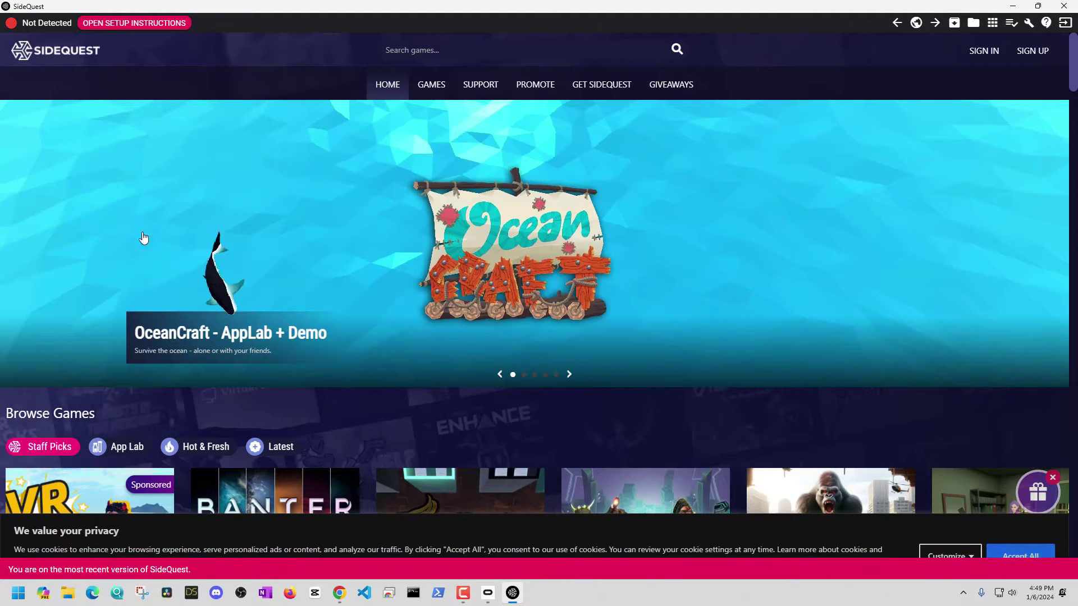
Follow SideQuest's setup instructions through the developer sign-up and developer mode steps
left_click(105, 28)
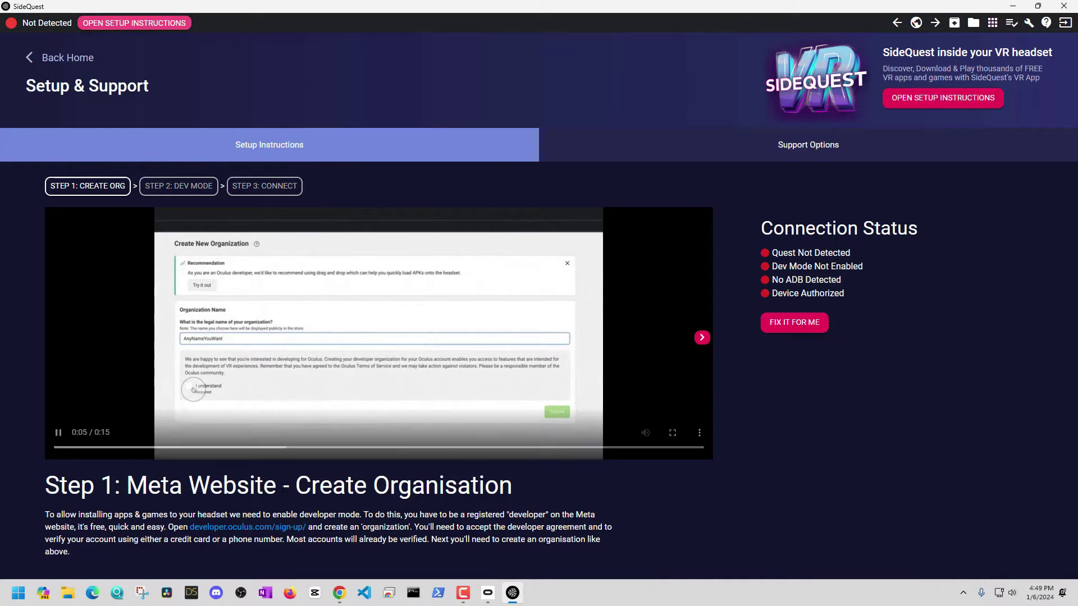
left_click_drag(77, 515, 179, 527)
left_click(228, 527)
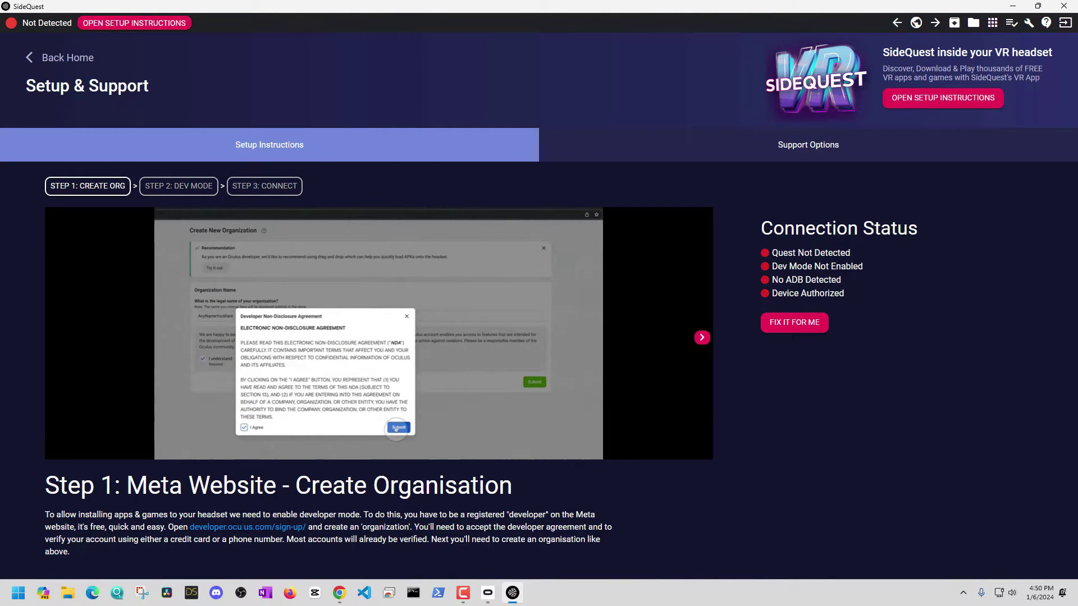
left_click_drag(252, 527, 243, 527)
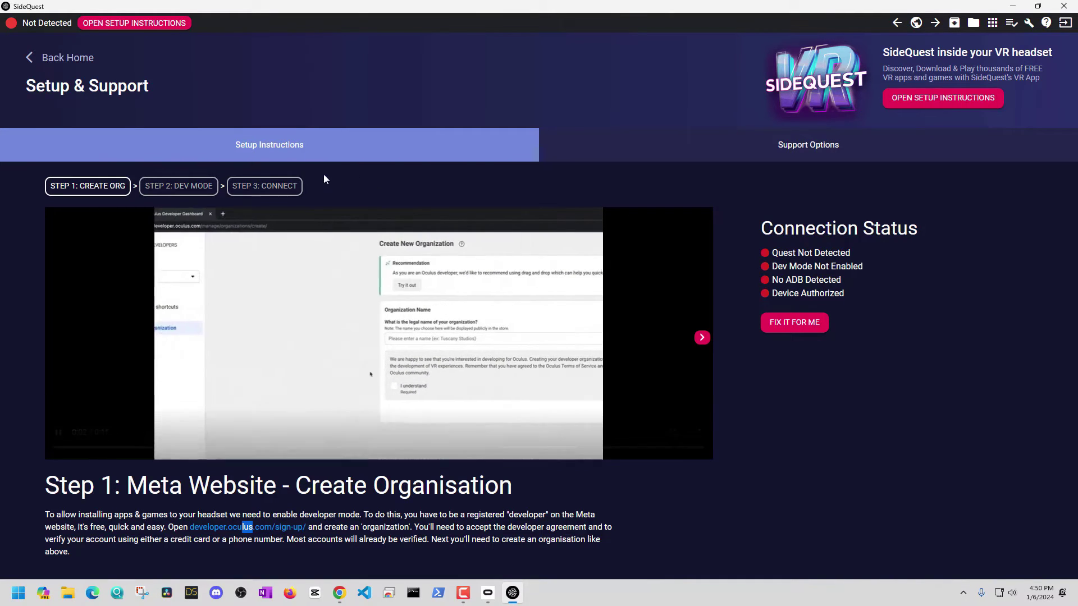
left_click(182, 190)
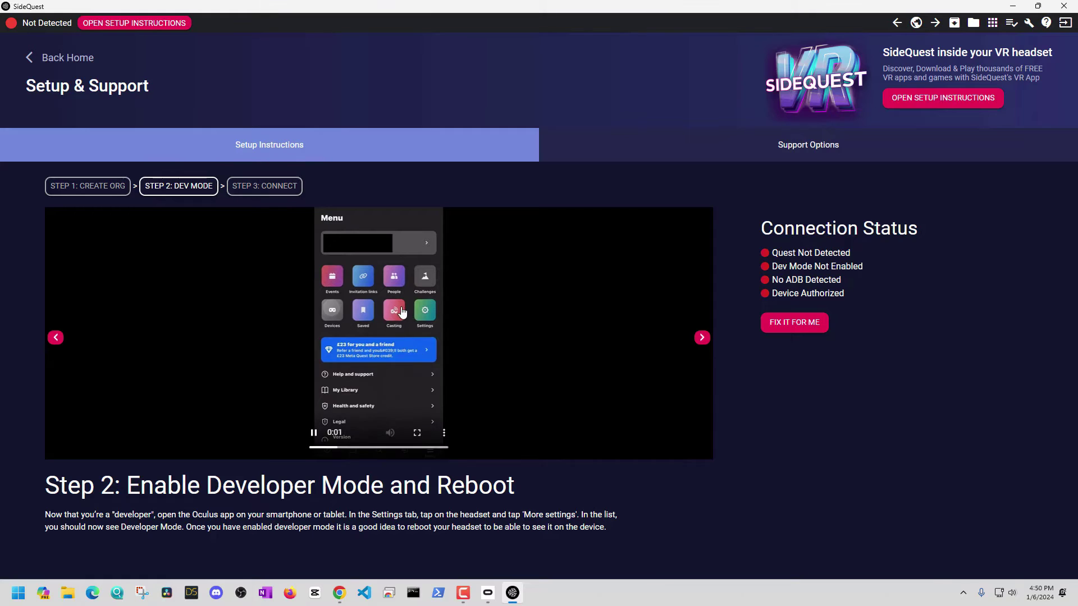
left_click(445, 434)
left_click(427, 407)
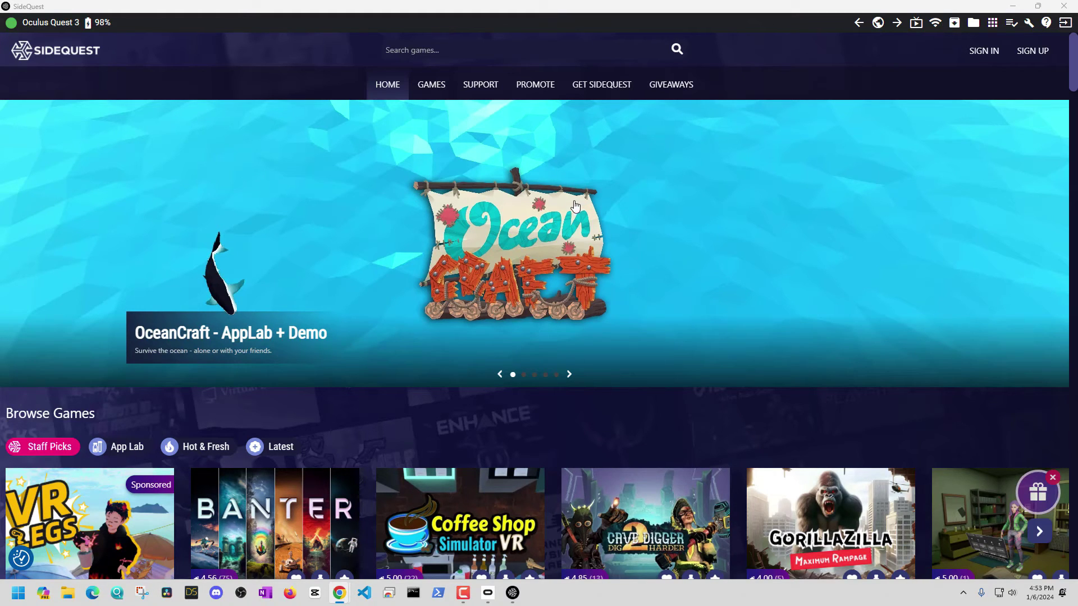
Search 'sideques', sideload SideQuest inside your VR Headset, and dismiss the completion notice
left_click(422, 49)
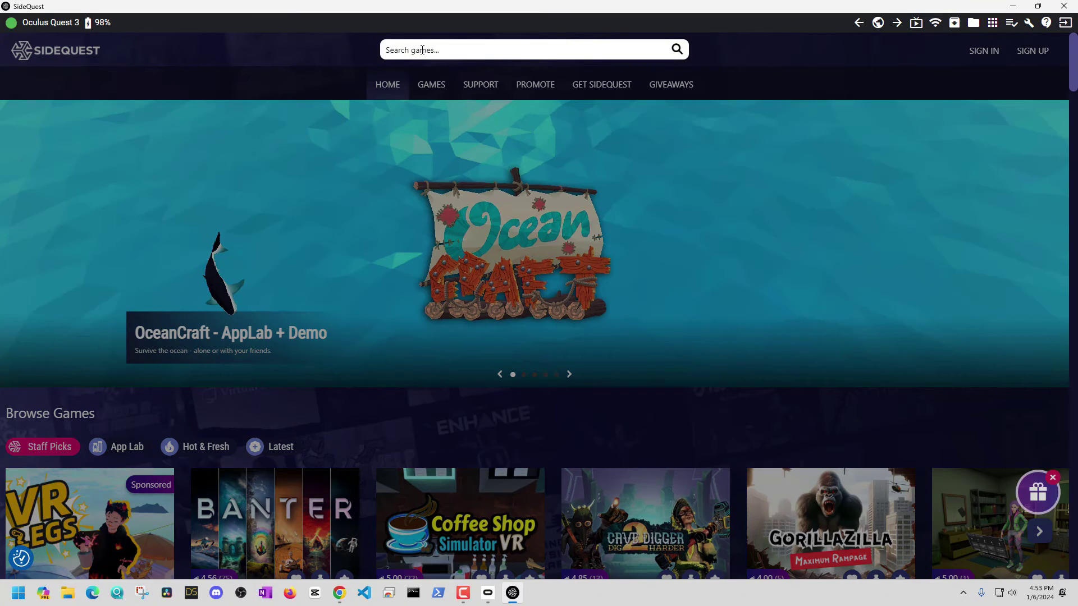
type("sidequest")
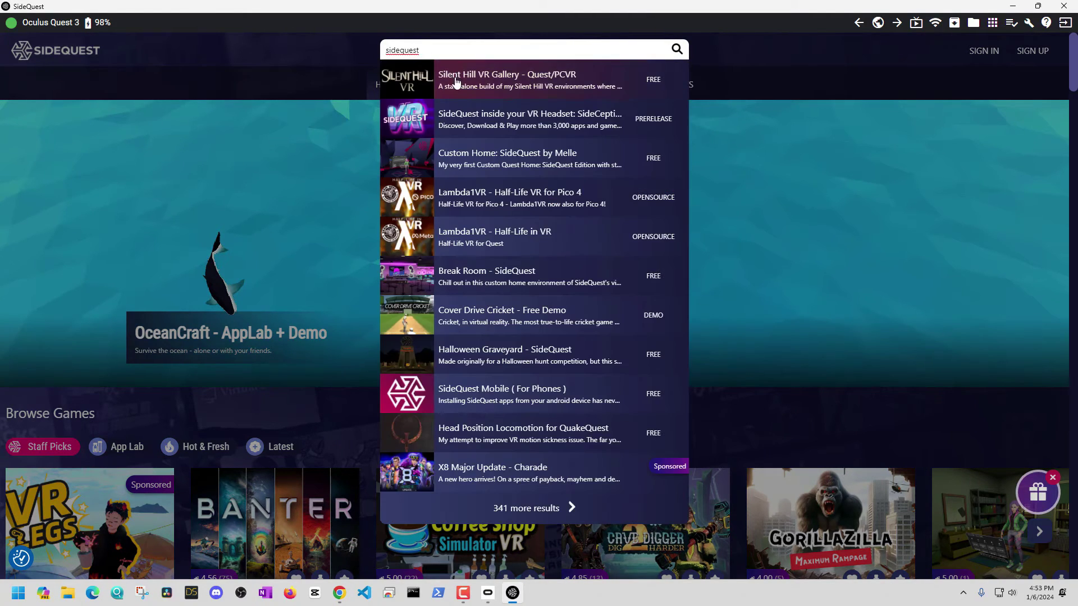
left_click(491, 128)
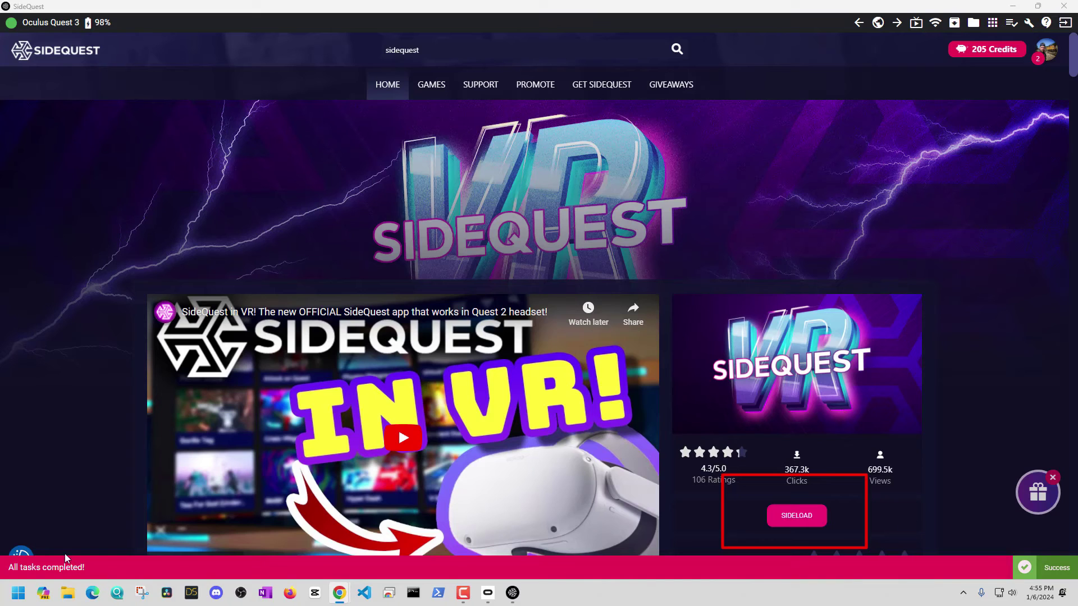
left_click(18, 568)
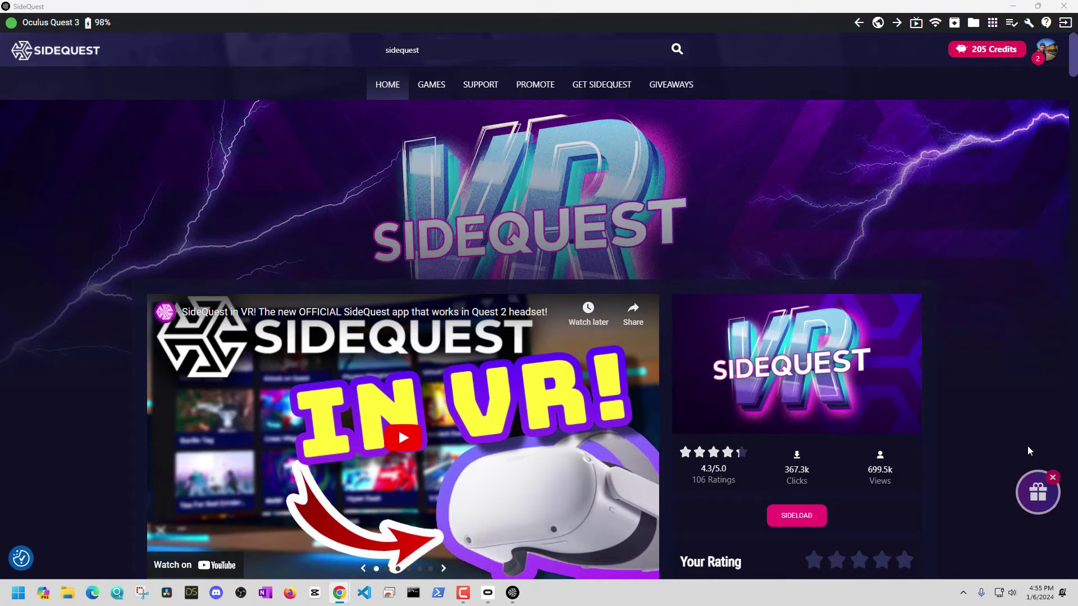
scroll(1001, 325, "down", 3)
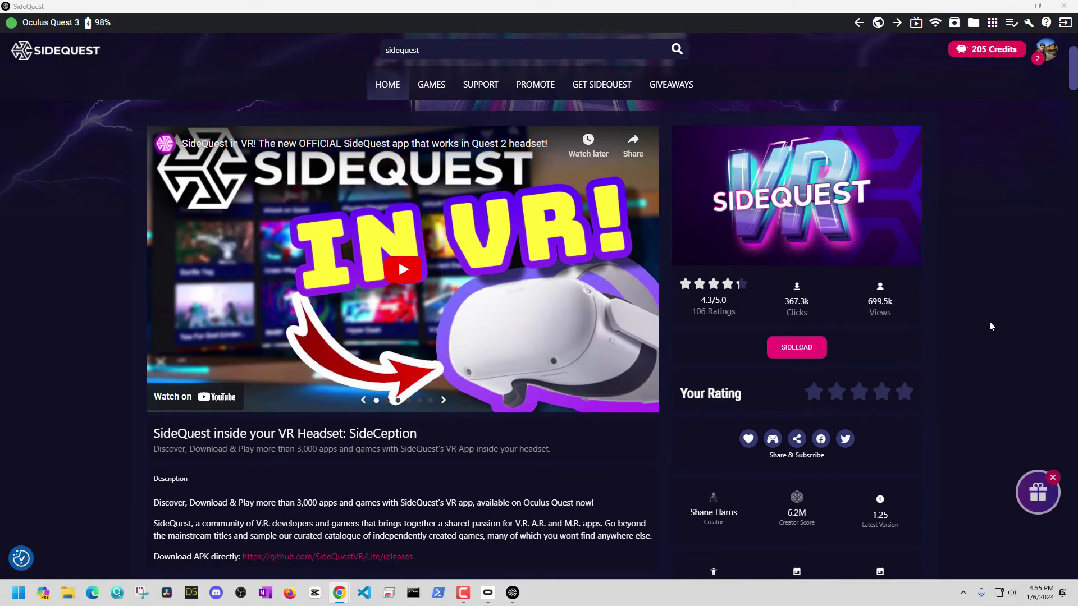
scroll(958, 317, "up", 3)
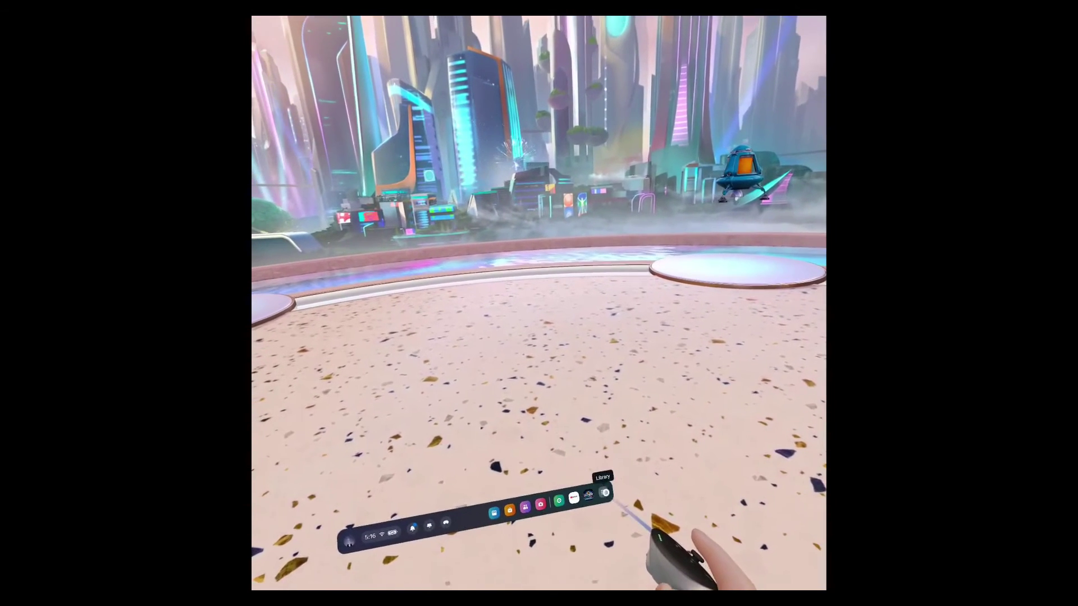
Filter the headset Library to Unknown sources, launch SideQuest and scroll its Custom Homes
left_click(607, 494)
left_click(567, 381)
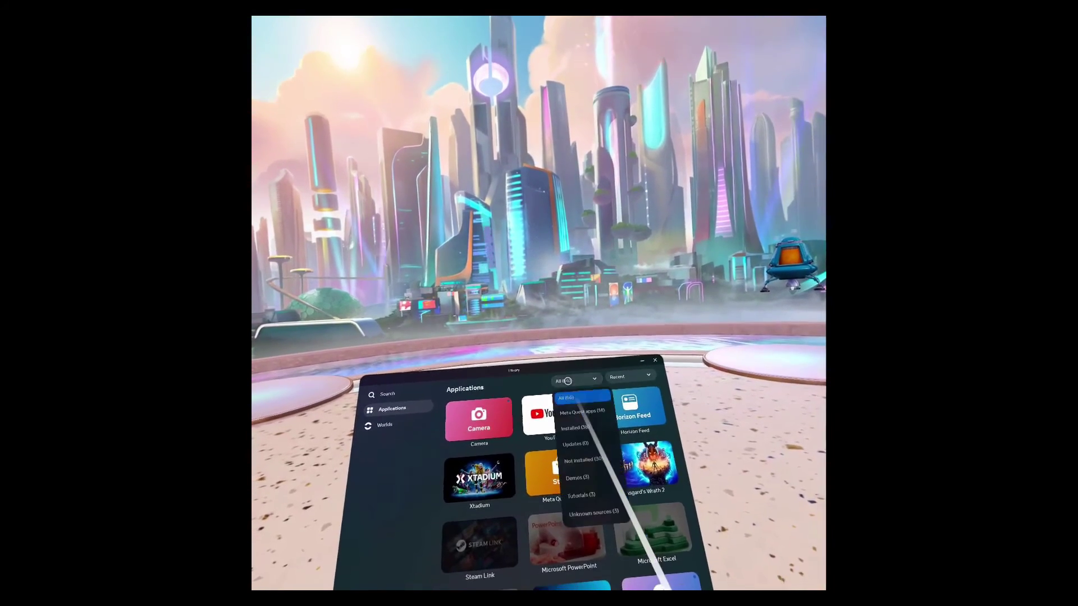
left_click(586, 490)
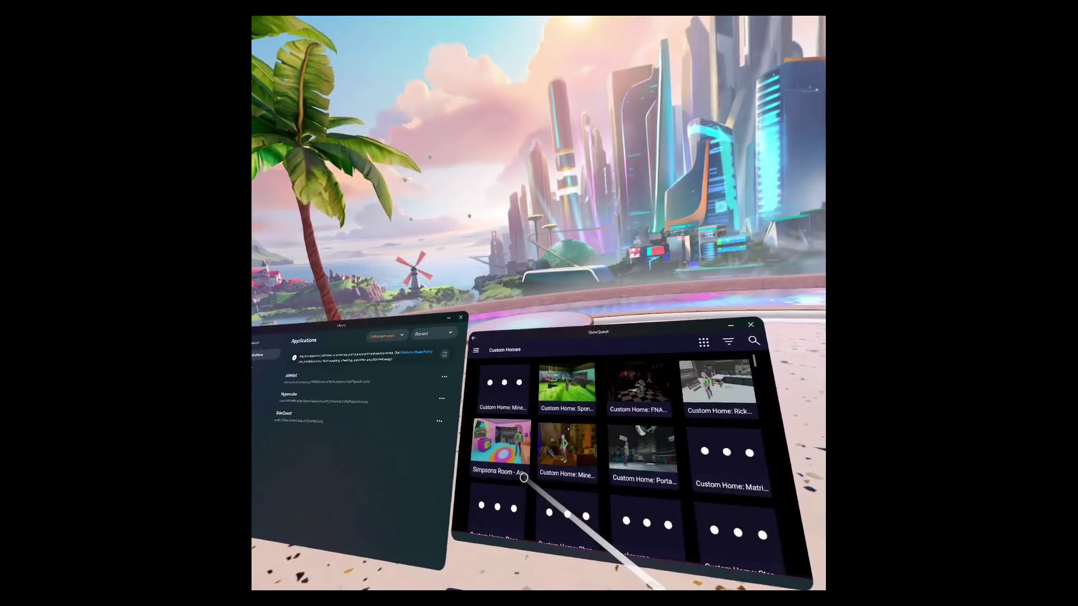
scroll(560, 406, "down", 5)
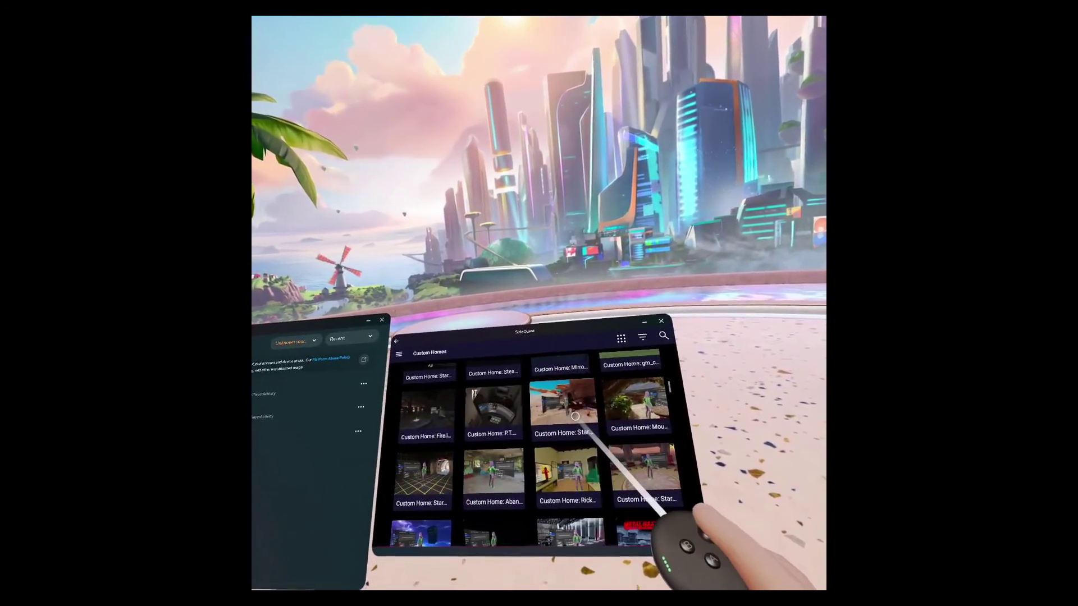